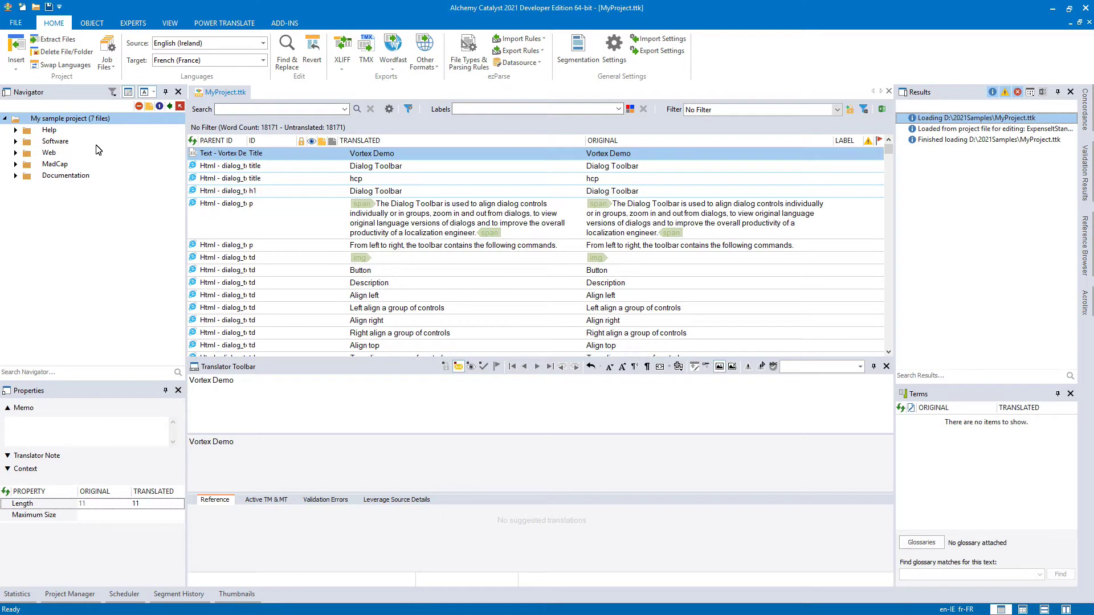
{"action": "left_click", "coordinate": [16, 62]}
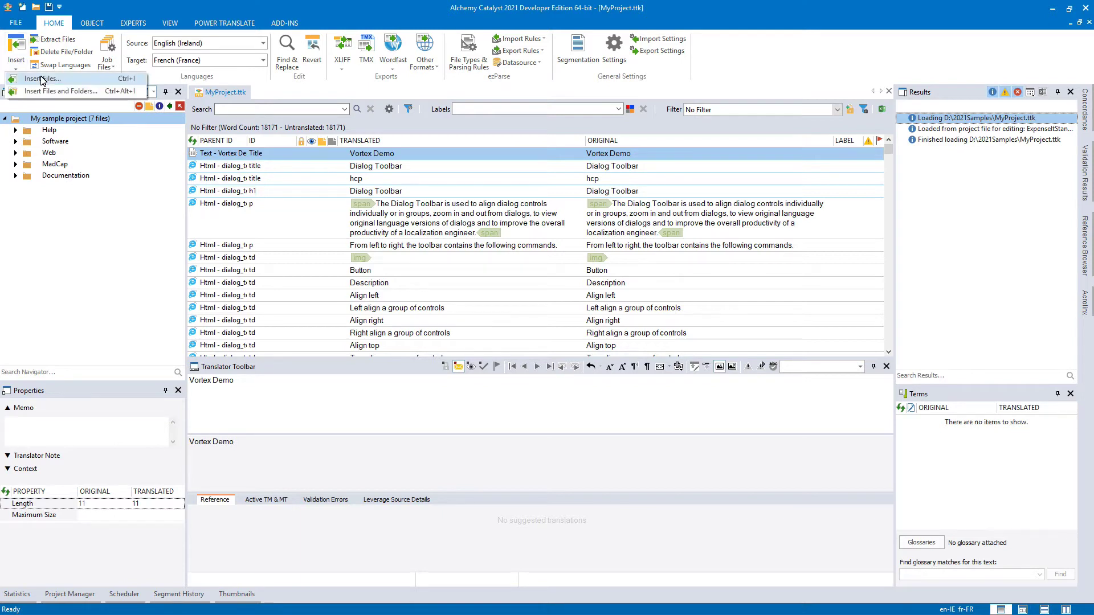
{"action": "left_click", "coordinate": [608, 322]}
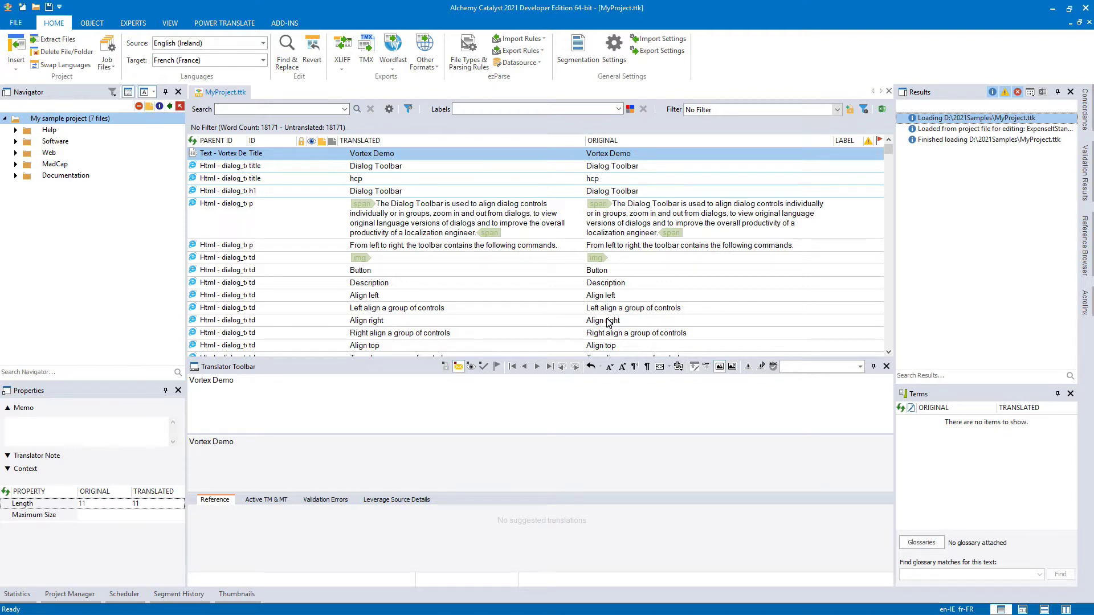
Browse the files inside the Help, Software and Web folders of the project tree, leaving only Help expanded
{"action": "left_click", "coordinate": [15, 130]}
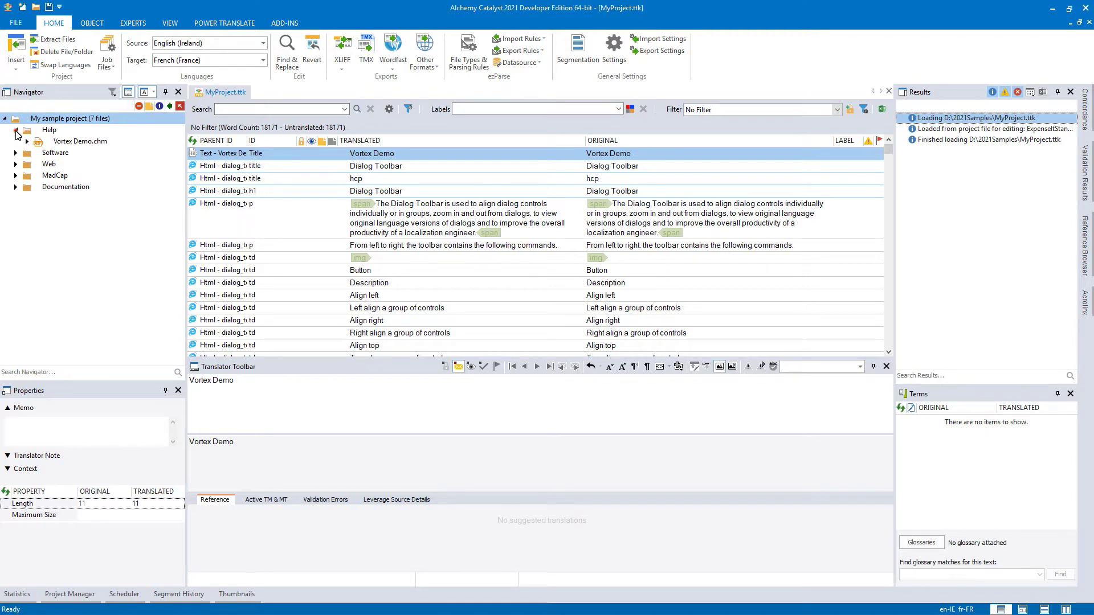
{"action": "left_click", "coordinate": [27, 142]}
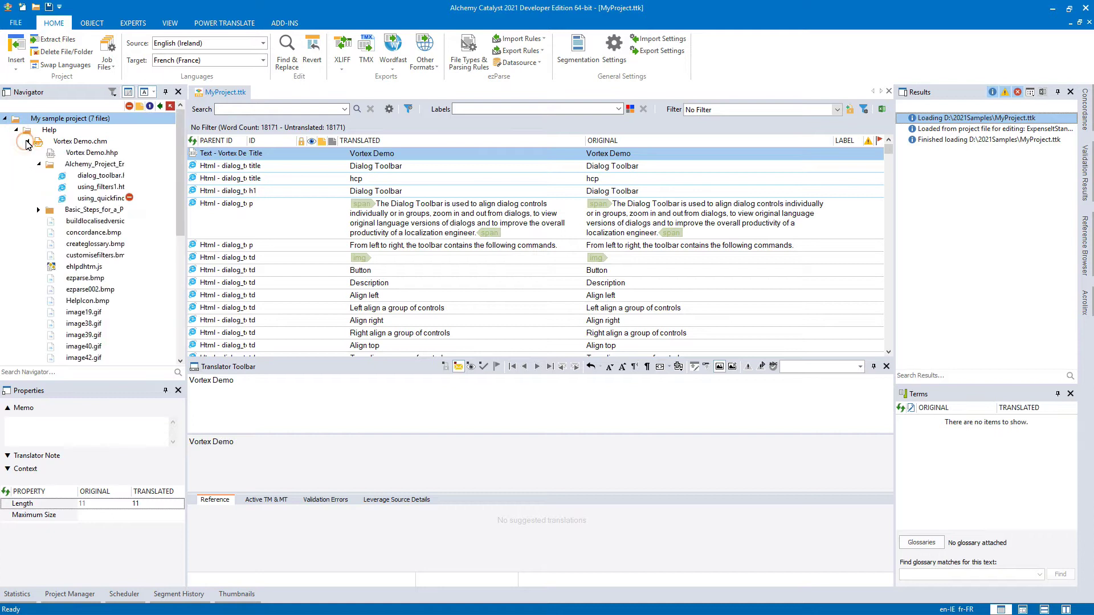
{"action": "left_click", "coordinate": [27, 141]}
{"action": "left_click", "coordinate": [16, 152]}
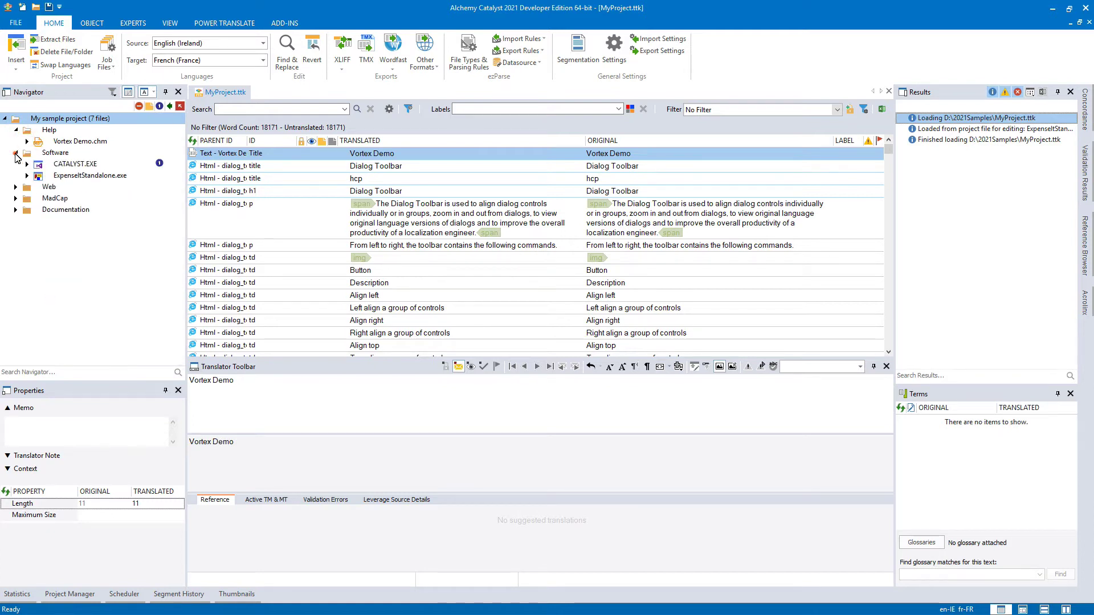
{"action": "left_click", "coordinate": [16, 187]}
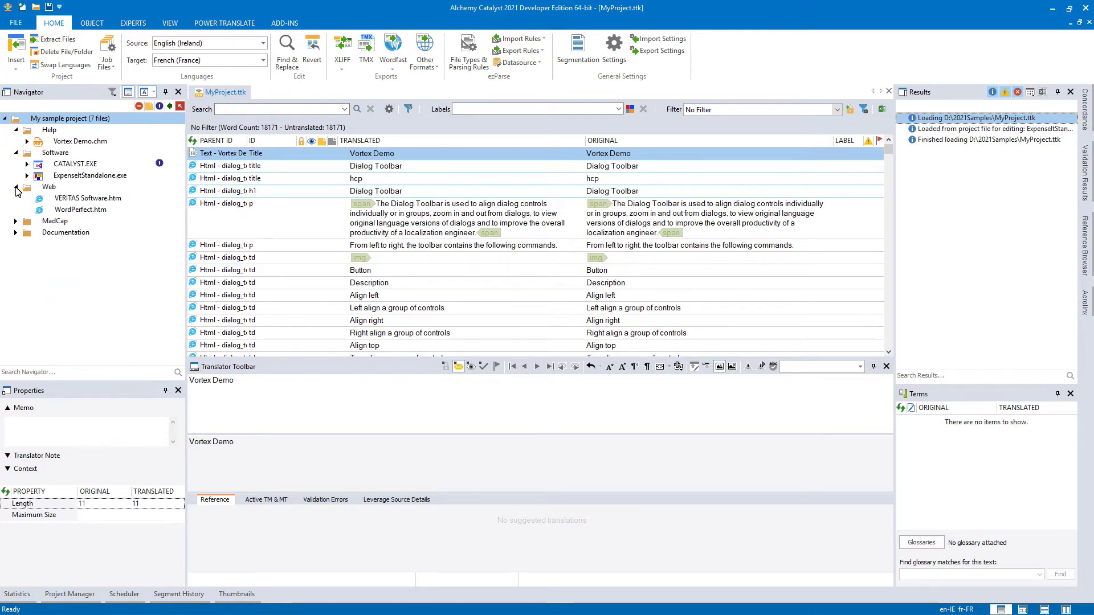
{"action": "left_click", "coordinate": [15, 186]}
{"action": "left_click", "coordinate": [15, 153]}
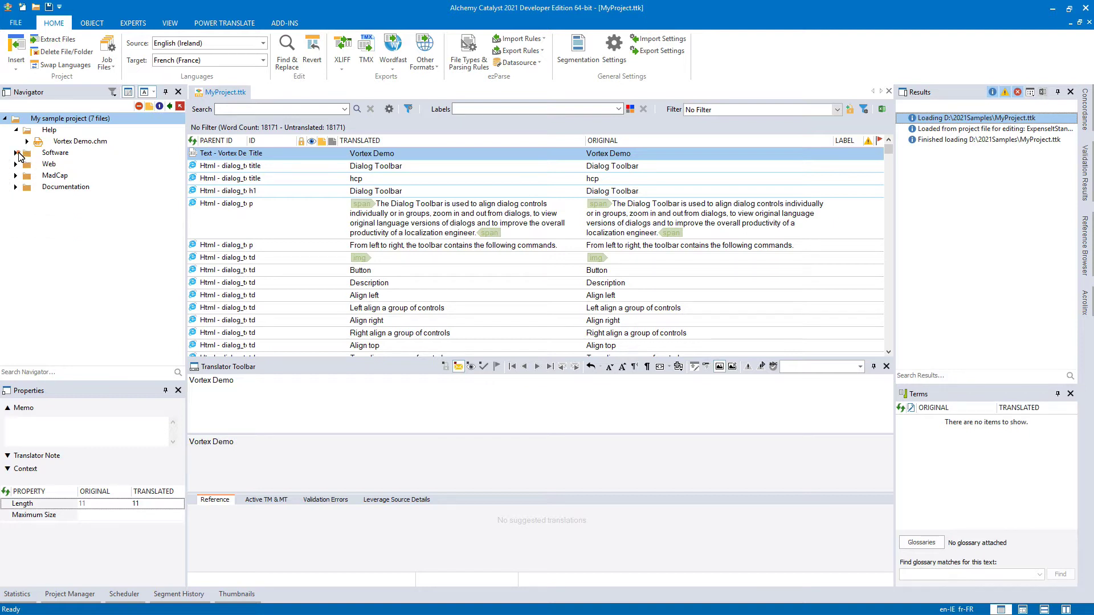
View the segment lists of Vortex Demo.chm, its Alchemy_Project_Environment folder, dialog_toolbar.htm and using_quickfind.htm
{"action": "left_click", "coordinate": [66, 143]}
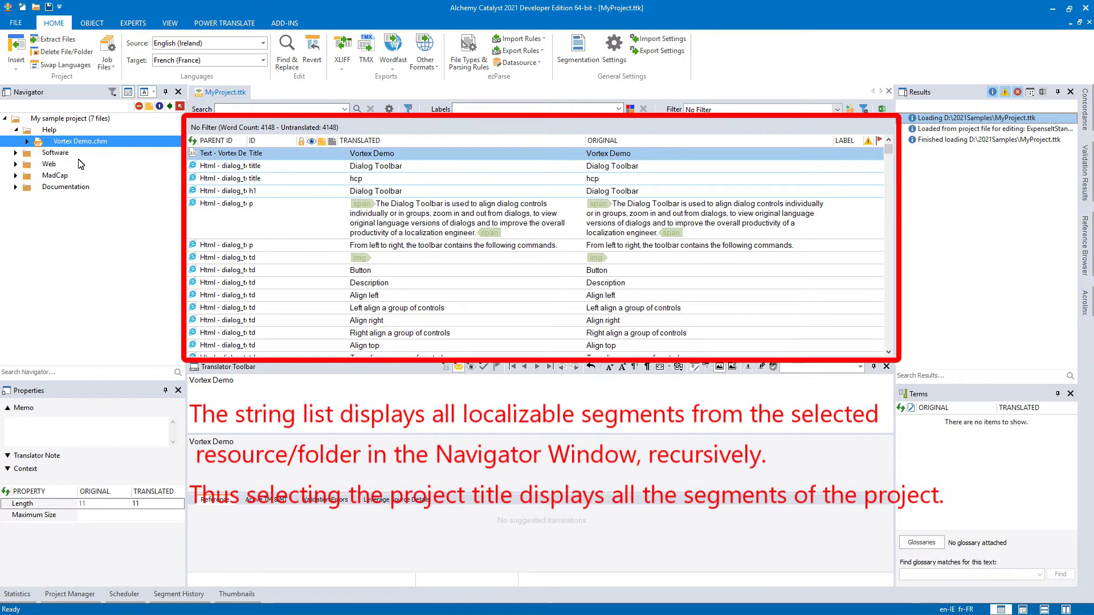
{"action": "left_click", "coordinate": [27, 141]}
{"action": "left_click", "coordinate": [90, 165]}
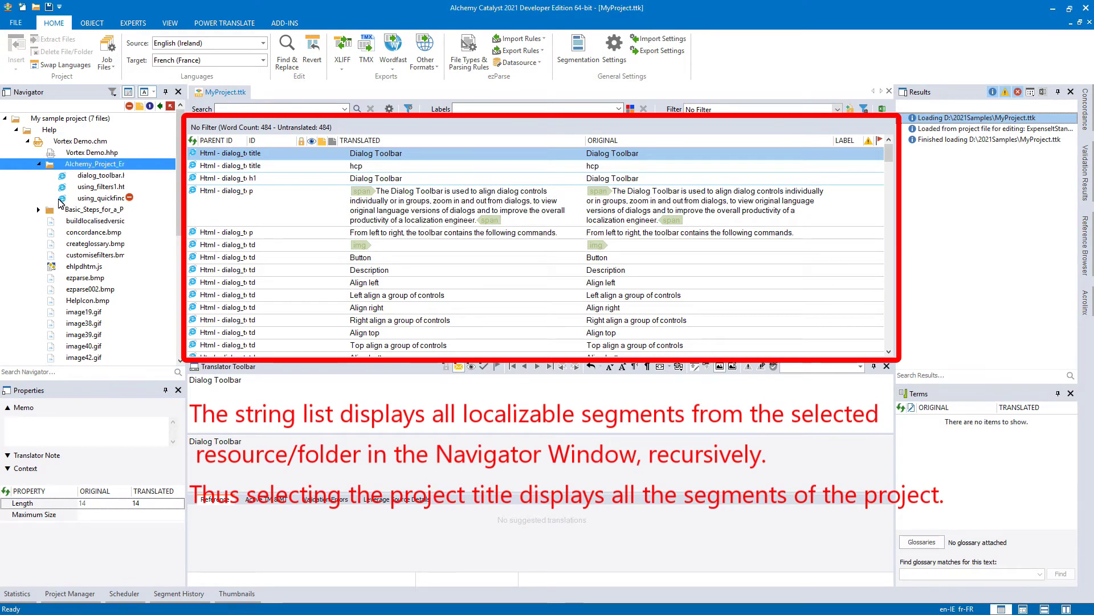
{"action": "left_click", "coordinate": [108, 177]}
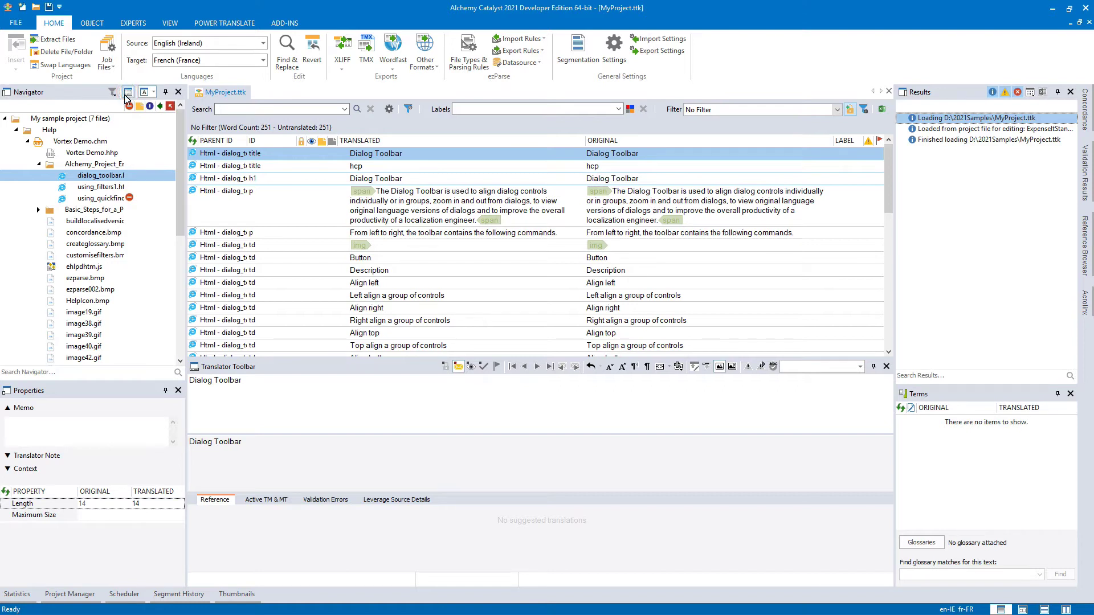
{"action": "left_click", "coordinate": [96, 202]}
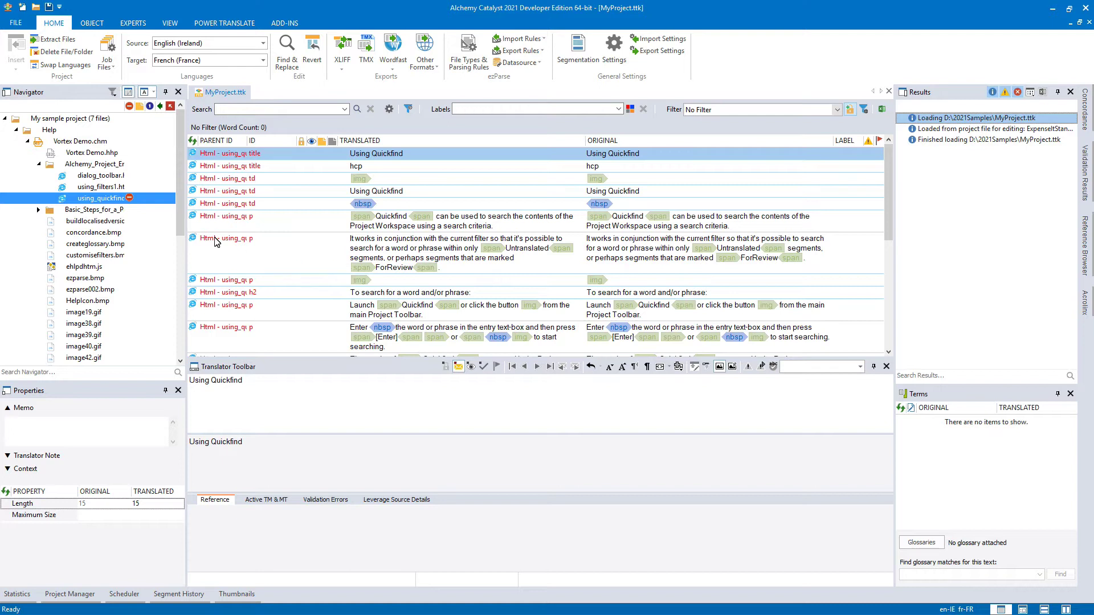
Collapse Vortex Demo.chm and view the segments of CATALYST.EXE in the Software folder
{"action": "left_click", "coordinate": [28, 141]}
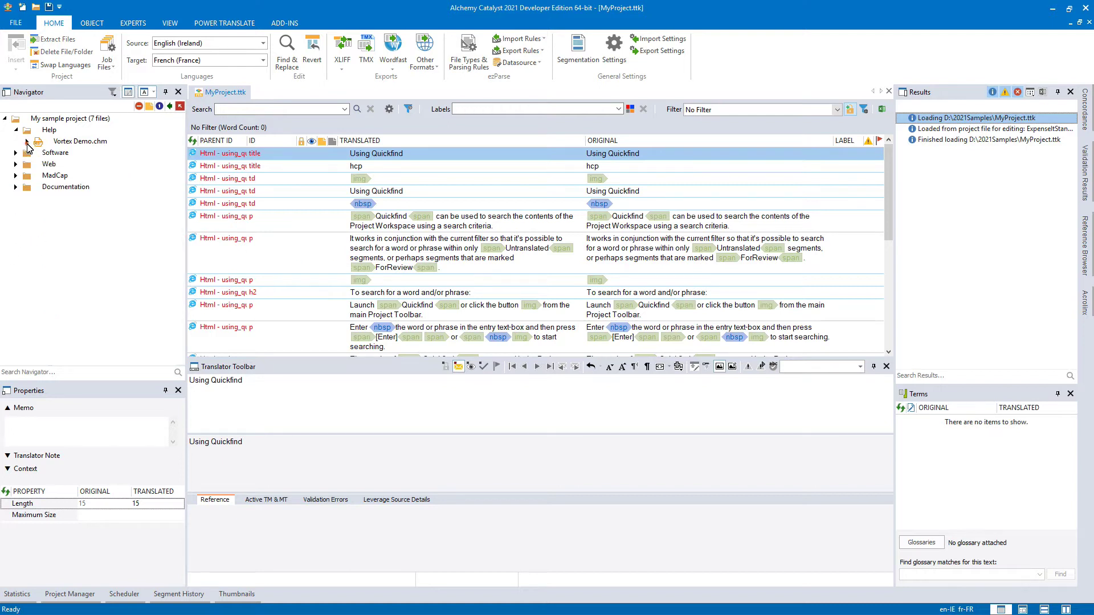
{"action": "left_click", "coordinate": [16, 152]}
{"action": "left_click", "coordinate": [57, 164]}
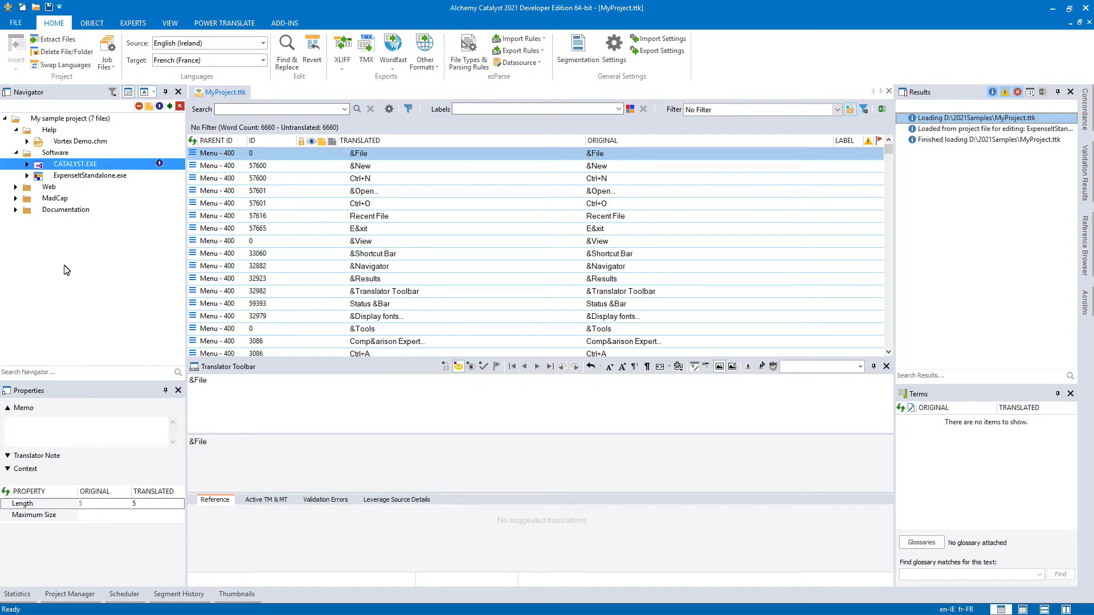
Review the commands available for Vortex Demo.chm, closing them without running any, and reselect CATALYST.EXE
{"action": "left_click", "coordinate": [79, 143]}
{"action": "right_click", "coordinate": [80, 147]}
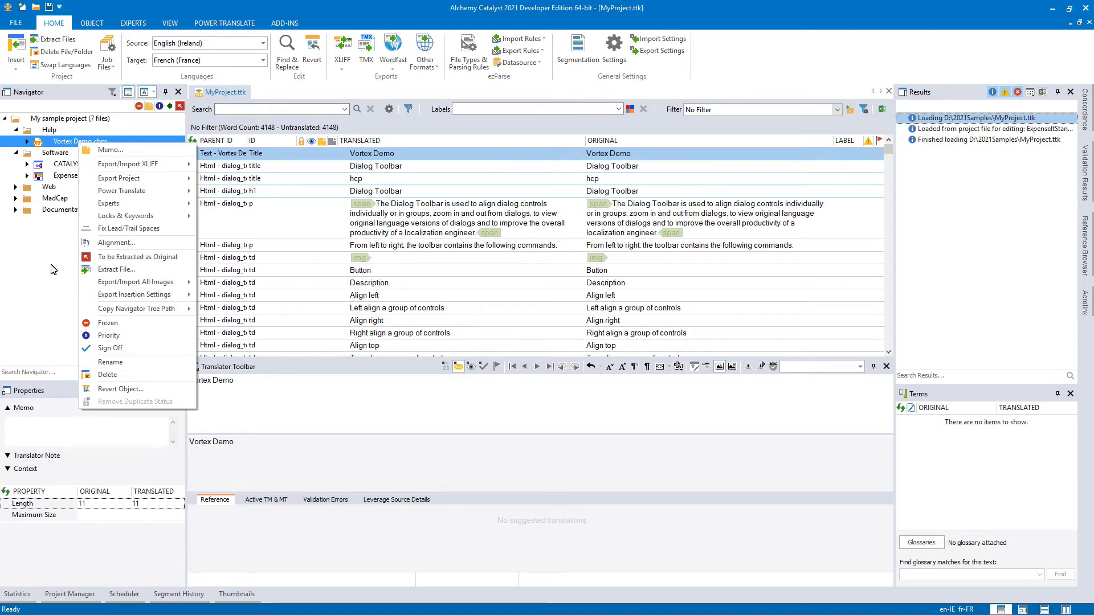
{"action": "left_click", "coordinate": [65, 164]}
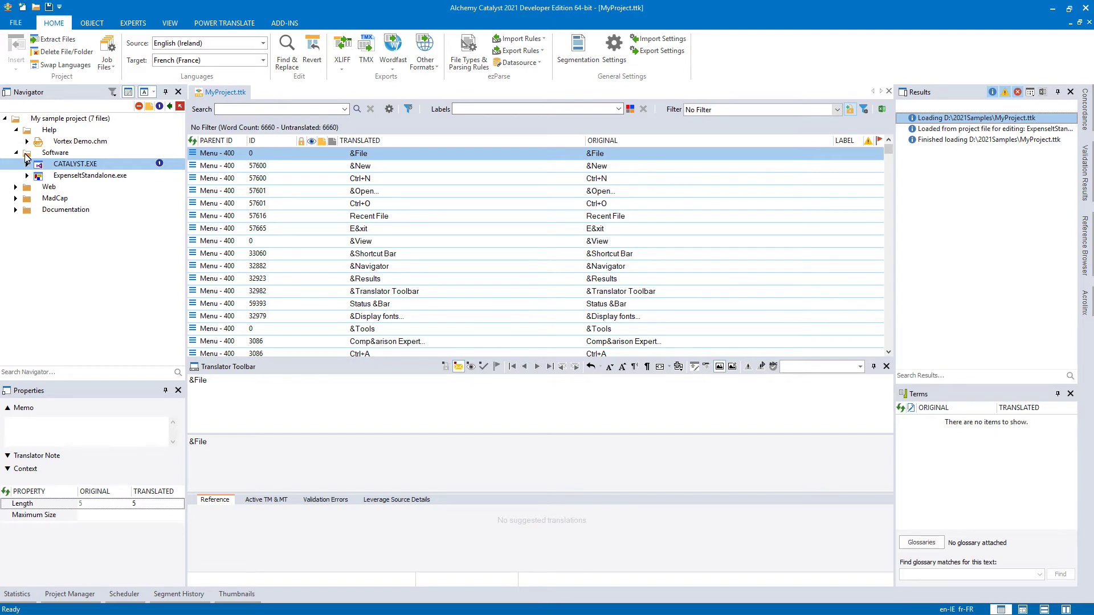
Expand the Help folder down to the Basic_Steps_for_a_Project files and hide the status icon columns in the Navigator
{"action": "left_click", "coordinate": [16, 131]}
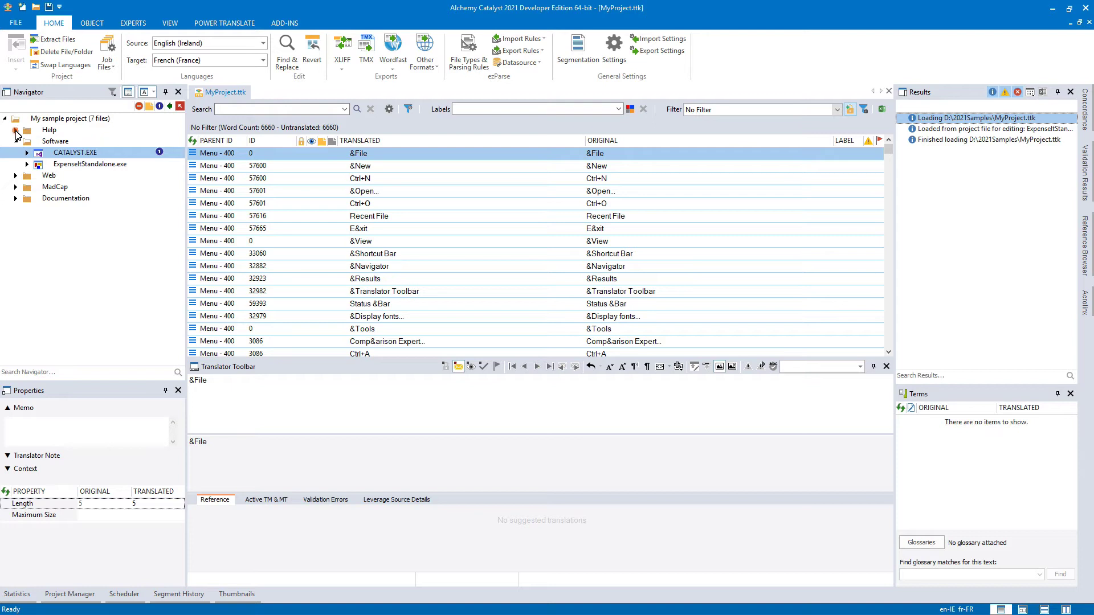
{"action": "left_click", "coordinate": [16, 131]}
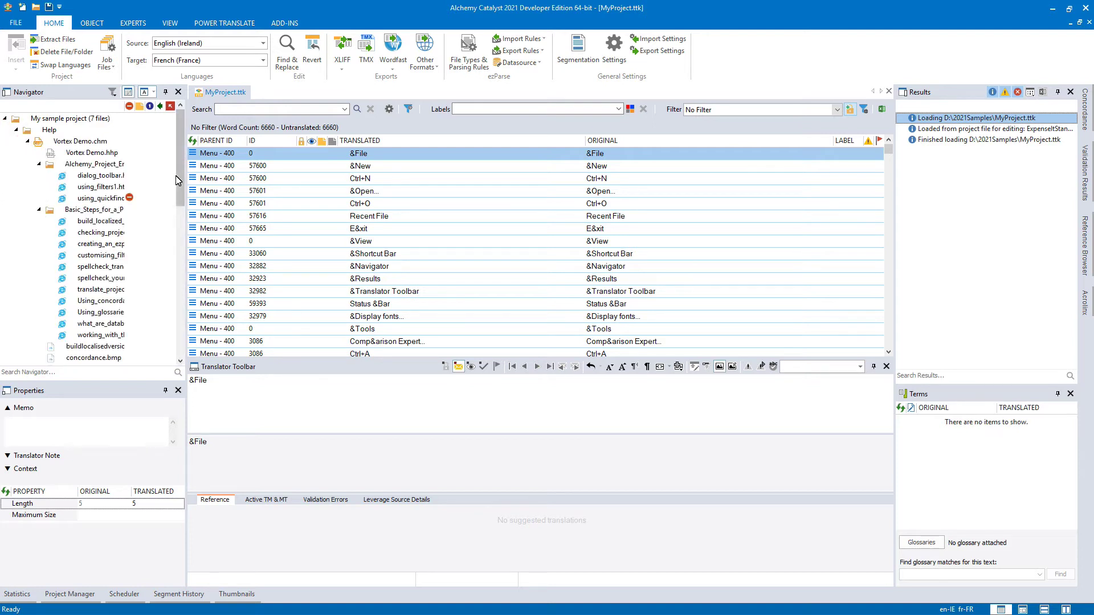
{"action": "left_click_drag", "start_coordinate": [181, 182], "coordinate": [165, 164]}
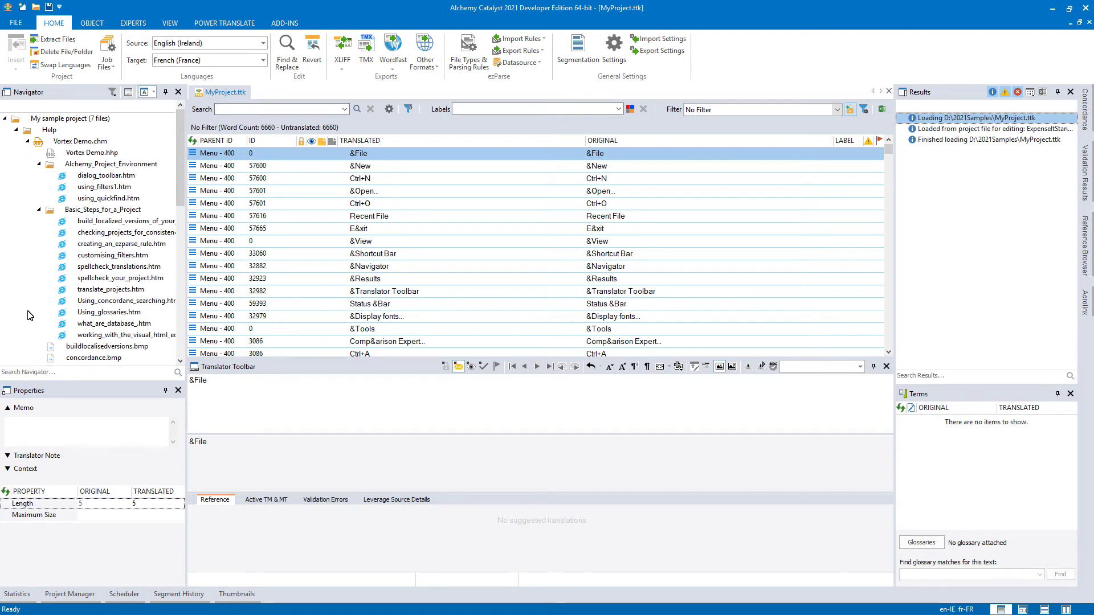
Search the Navigator for "filter" and expand CATALYST.EXE and its Dialog folder to reach the matching dialog
{"action": "left_click", "coordinate": [39, 374]}
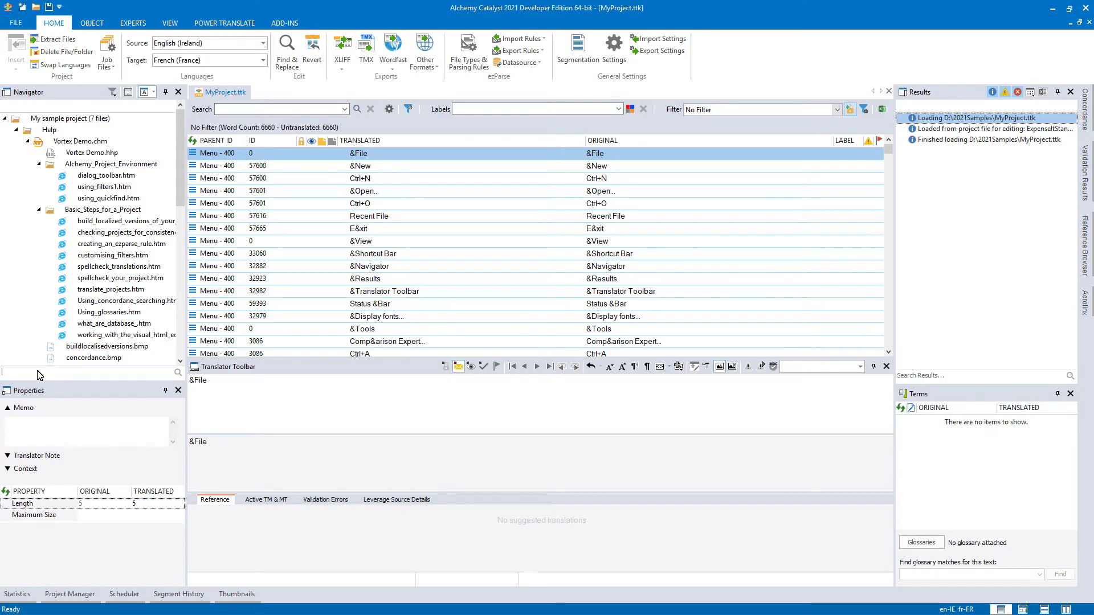
{"action": "type", "text": "filter"}
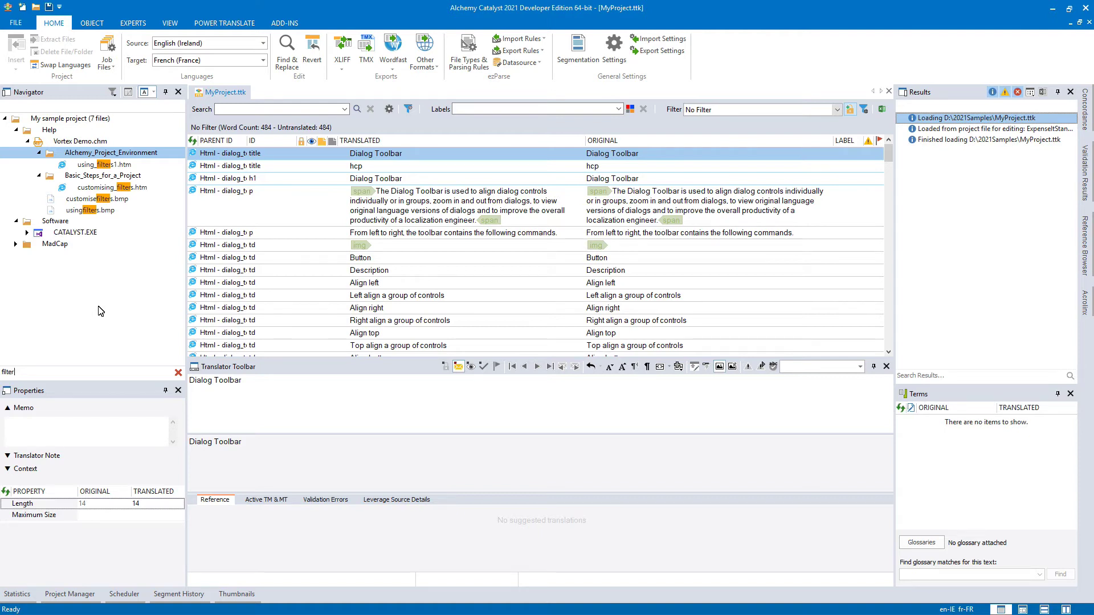
{"action": "left_click", "coordinate": [27, 232]}
{"action": "left_click", "coordinate": [37, 244]}
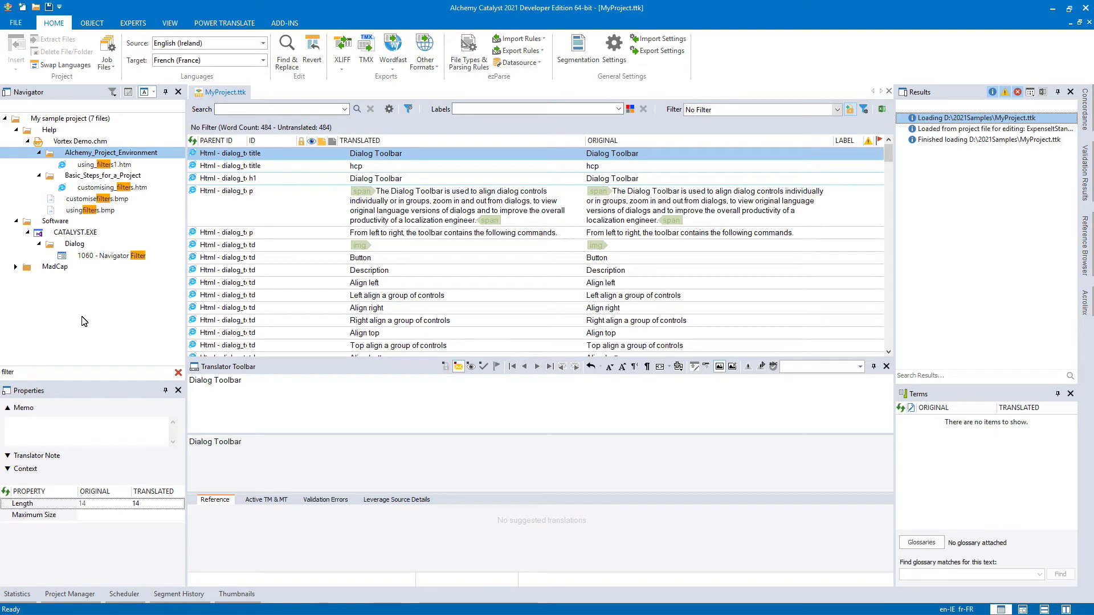
Copy only the file name of using_filters1.htm, paste it on a new line in Notepad, and return to Alchemy Catalyst
{"action": "right_click", "coordinate": [85, 165]}
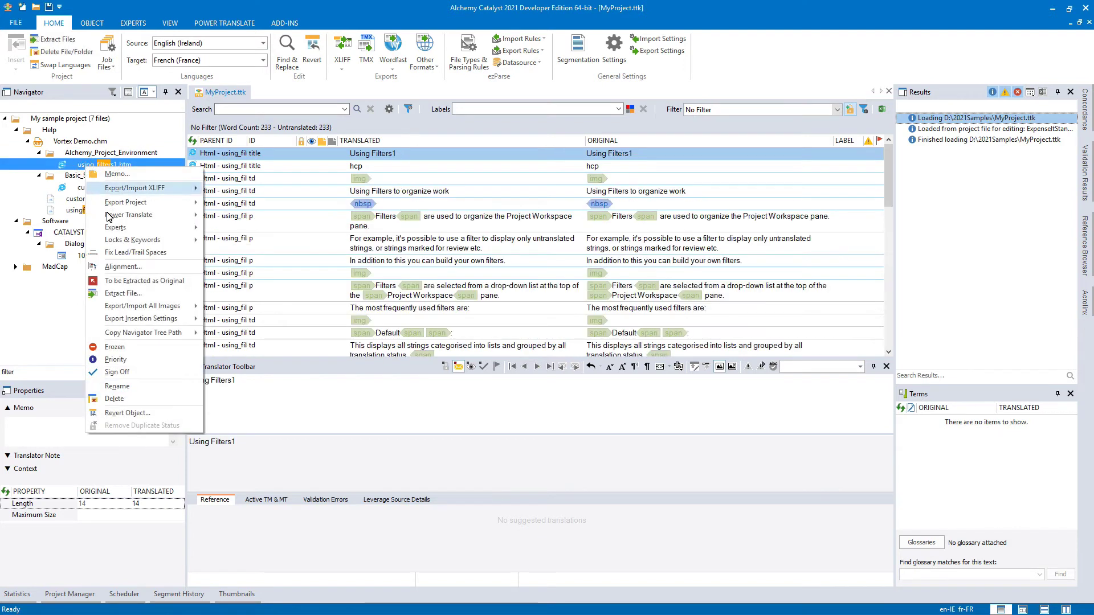
{"action": "mouse_move", "coordinate": [137, 337]}
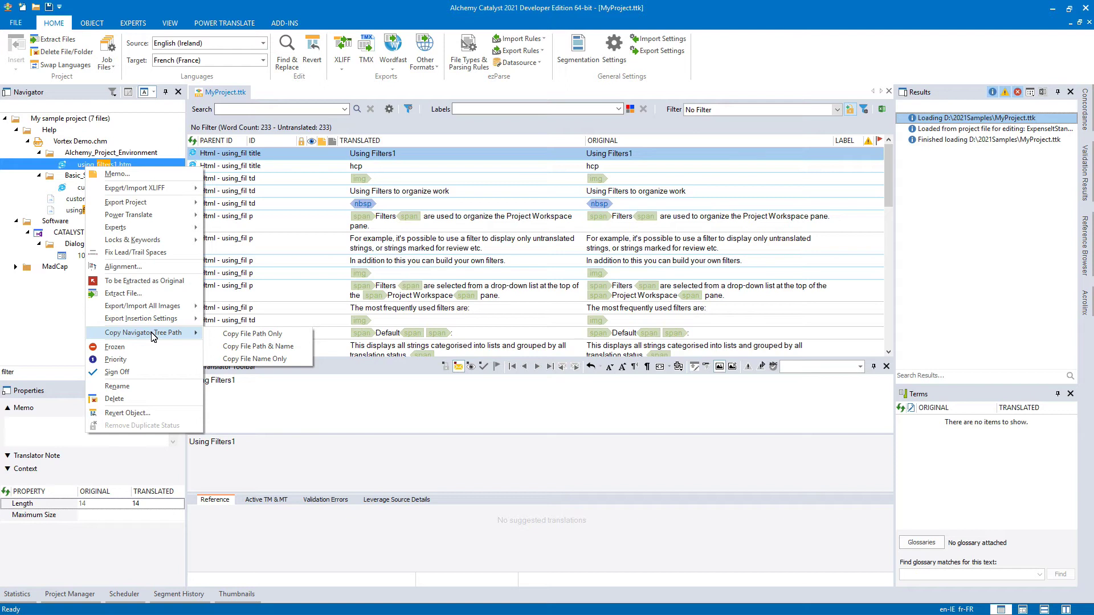
{"action": "left_click", "coordinate": [255, 359]}
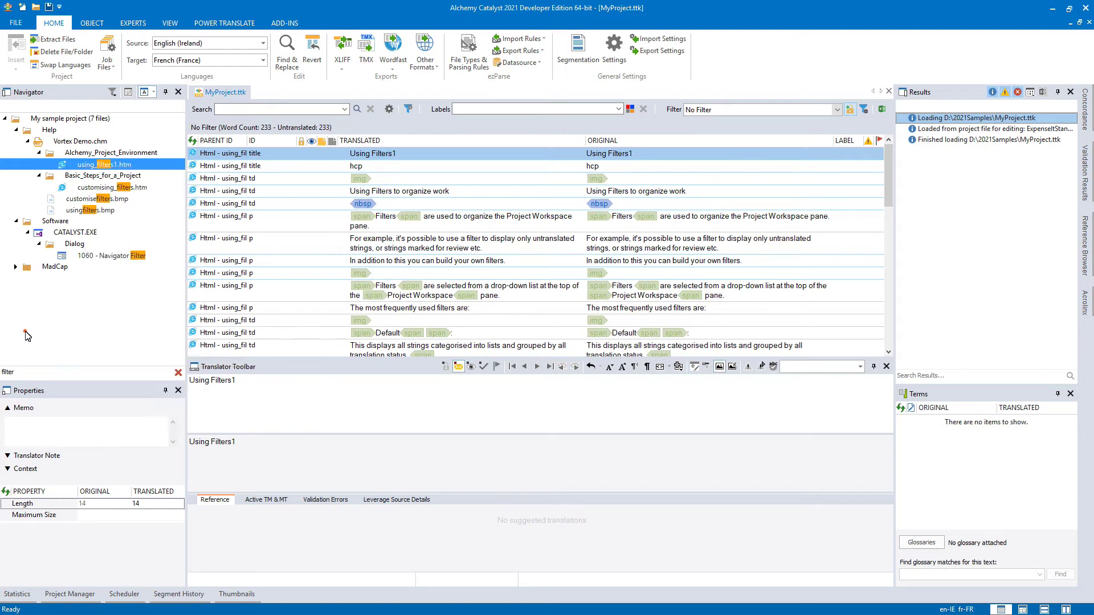
{"action": "key", "text": "alt+Tab"}
{"action": "type", "text": "using_filters1.htm"}
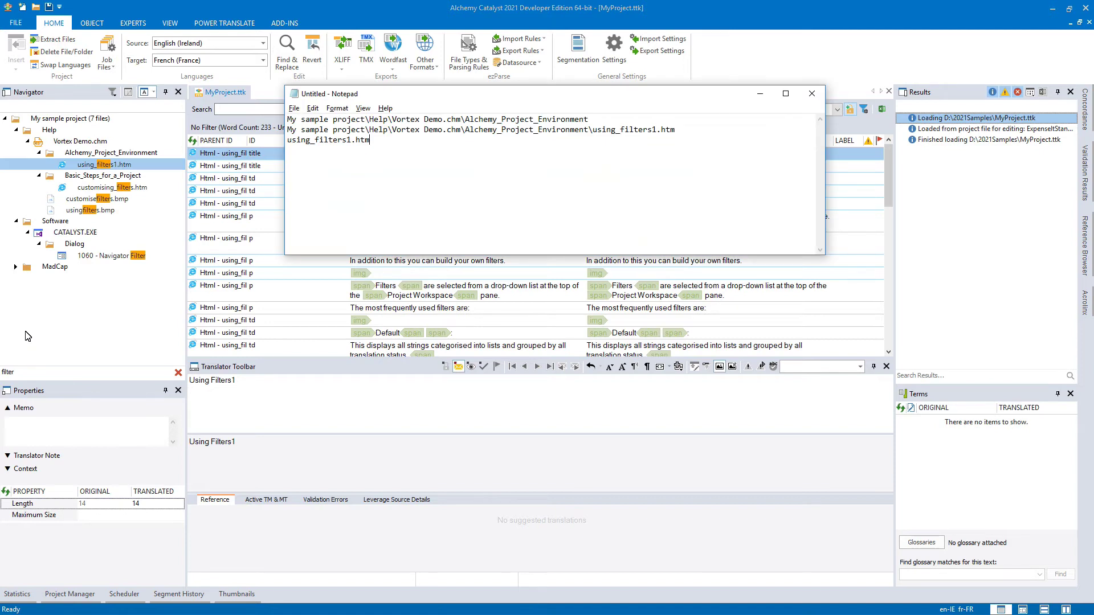
{"action": "key", "text": "alt+Tab"}
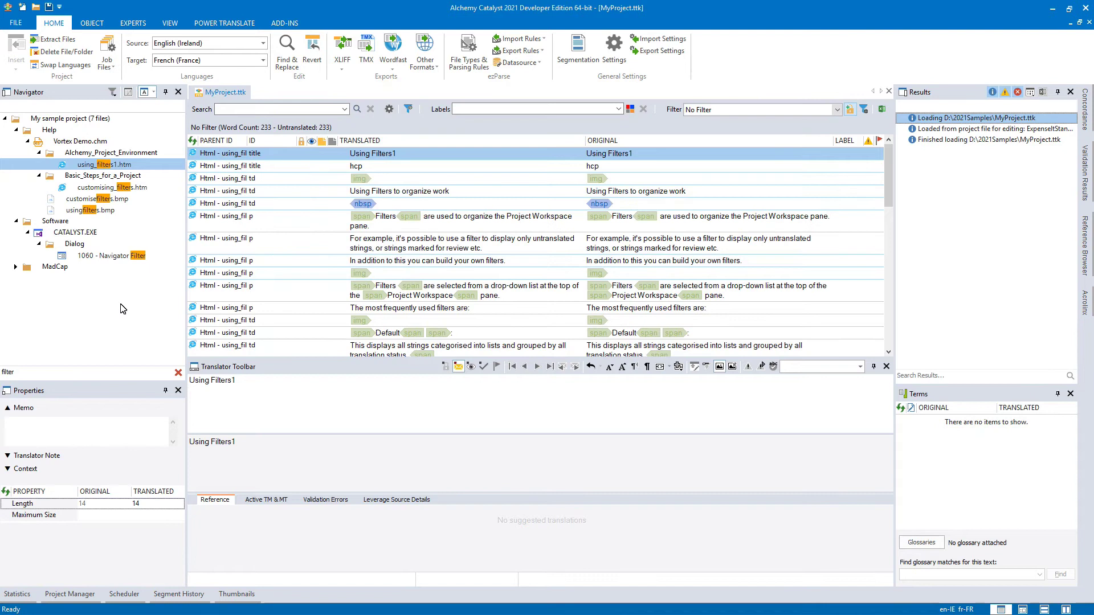
Clear the Navigator search and collapse the project tree to its top-level folders with the project title selected
{"action": "left_click", "coordinate": [178, 373]}
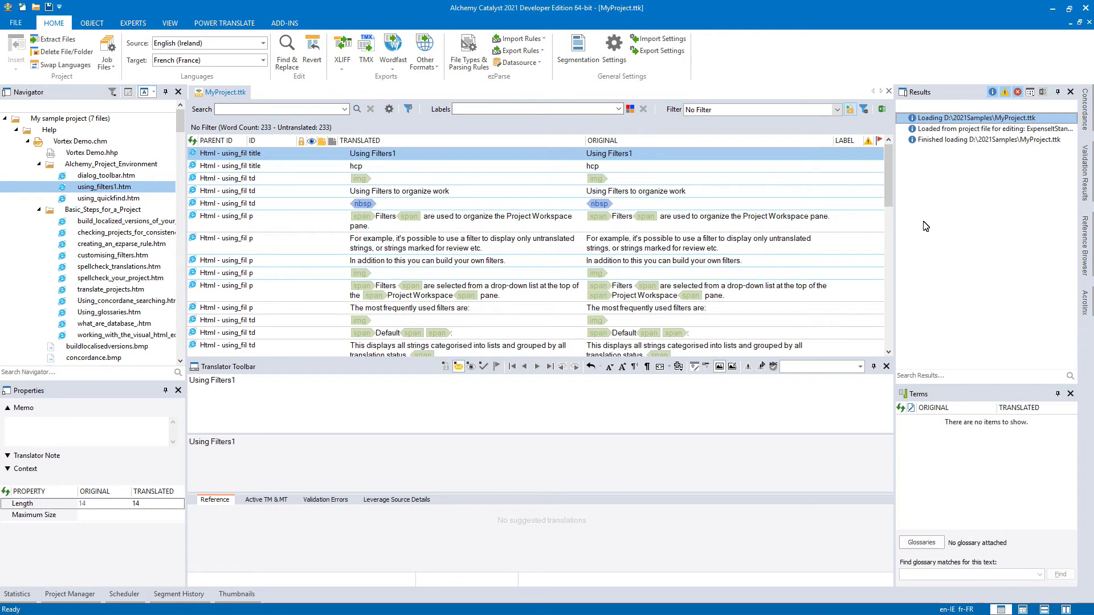
{"action": "left_click", "coordinate": [16, 130]}
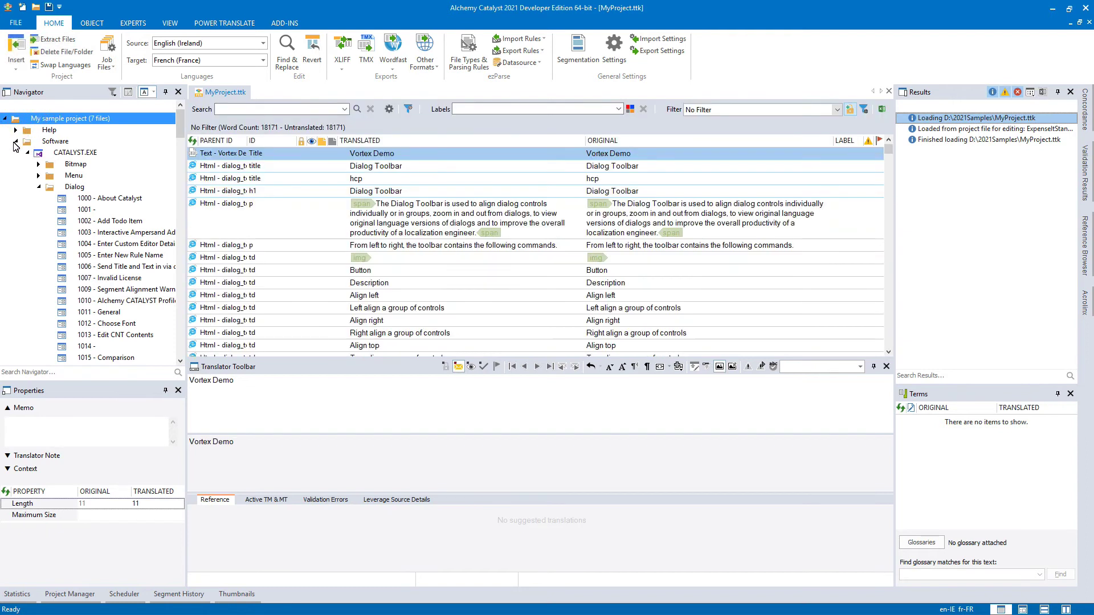
{"action": "left_click", "coordinate": [5, 118]}
{"action": "left_click", "coordinate": [4, 118]}
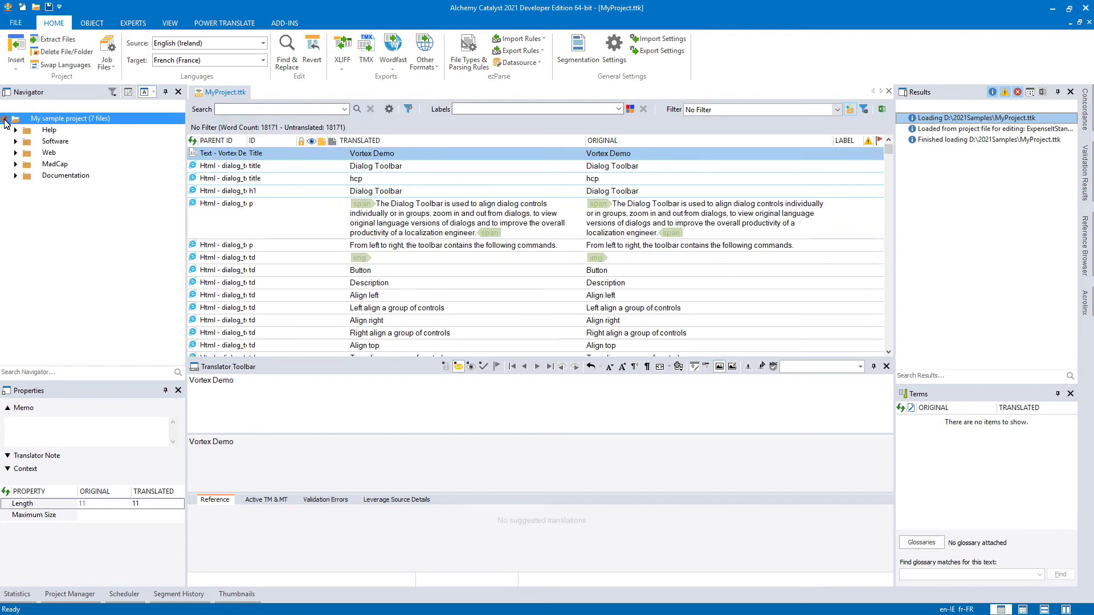
Insert the file WpfHorseRace.exe from the 2021Samples\Sample_WPF folder into the project
{"action": "left_click", "coordinate": [16, 51]}
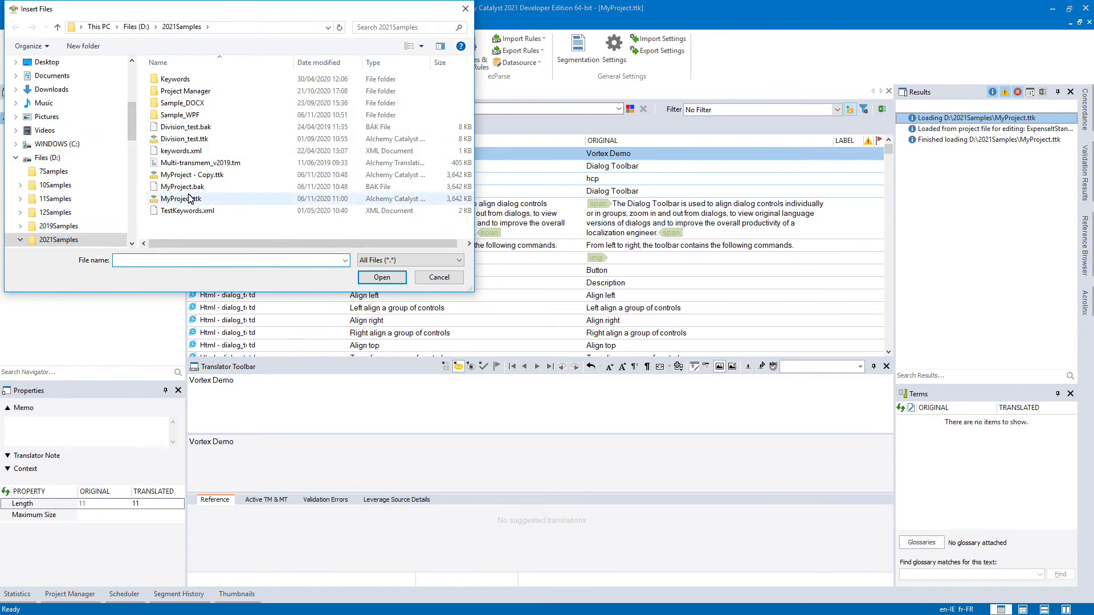
{"action": "double_click", "coordinate": [178, 114]}
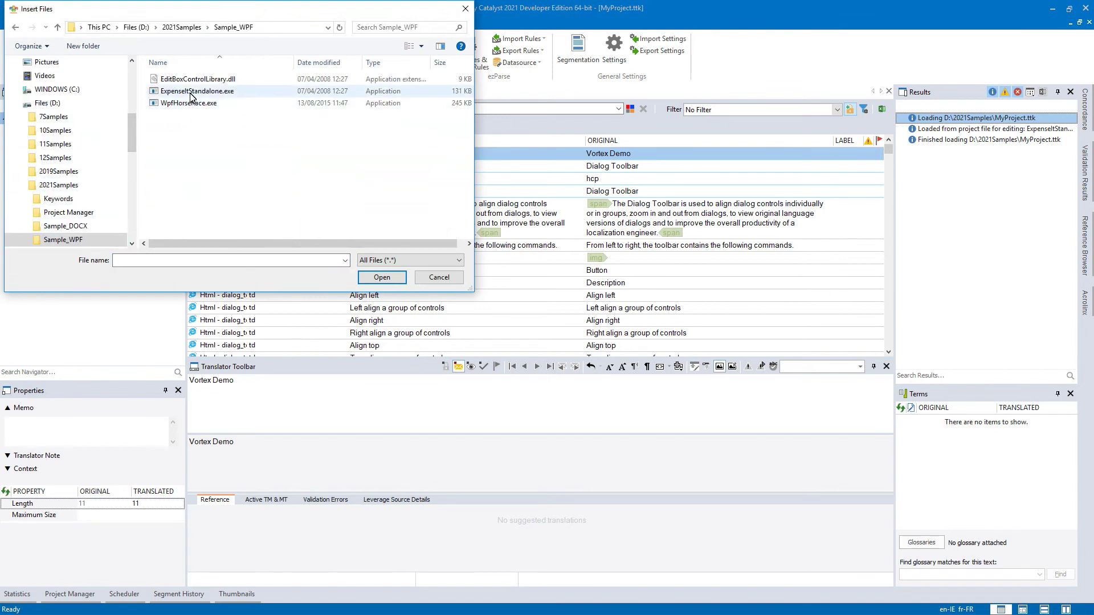
{"action": "double_click", "coordinate": [191, 104]}
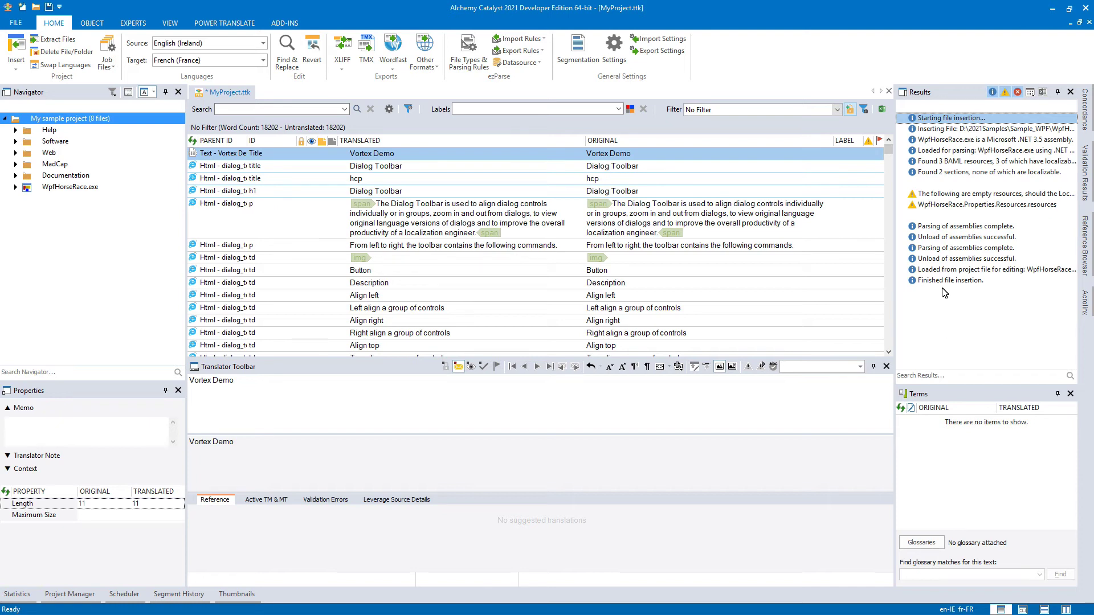
Search the insertion results for "assembl" and clear the search to restore the full message list
{"action": "left_click", "coordinate": [957, 376]}
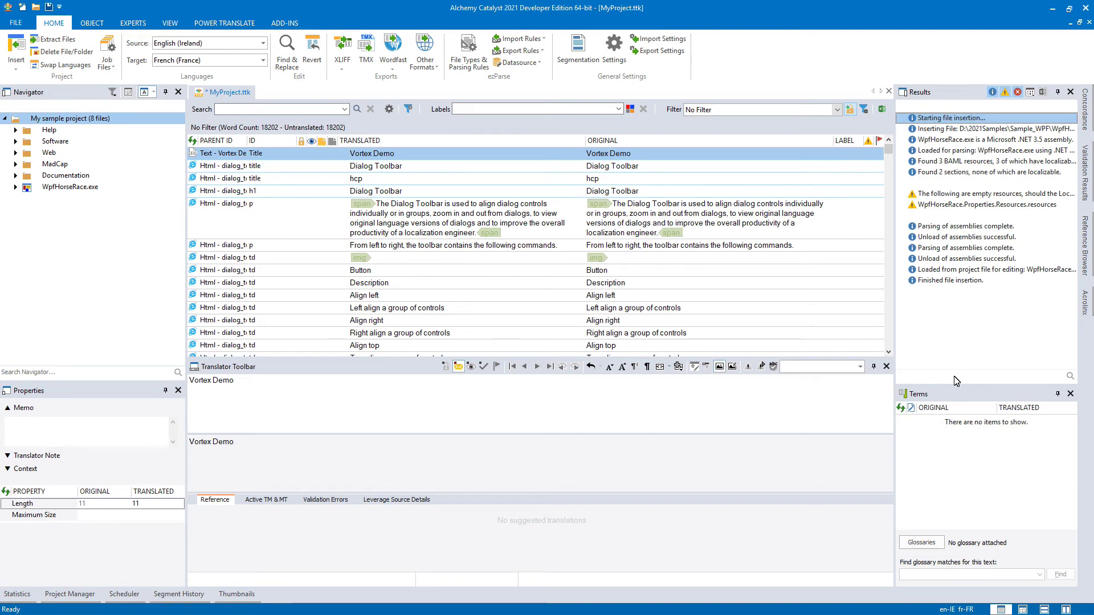
{"action": "type", "text": "assembl"}
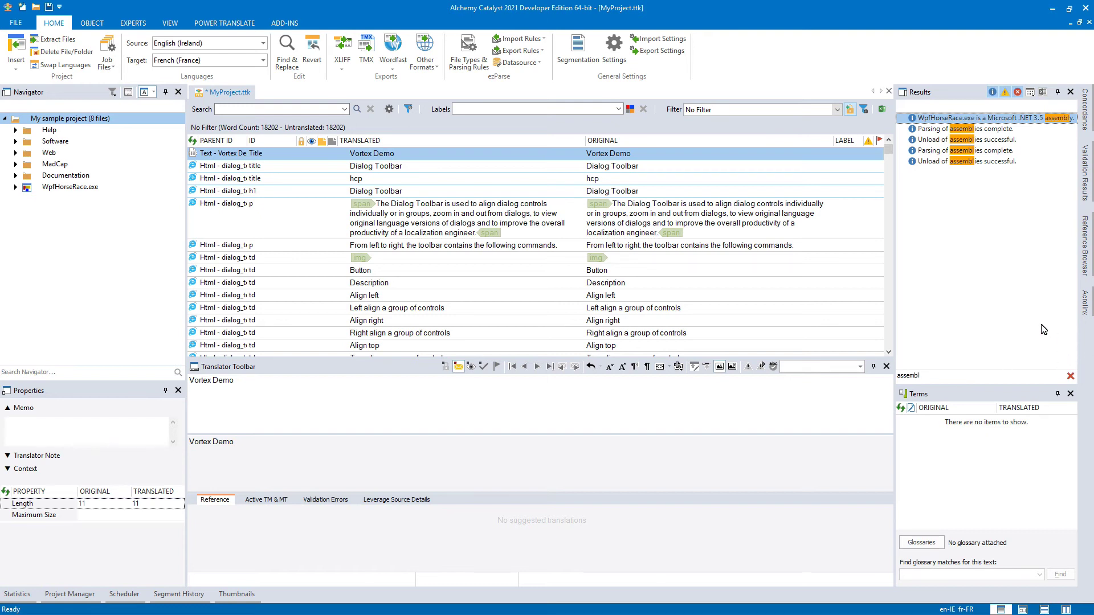
{"action": "left_click", "coordinate": [1070, 376]}
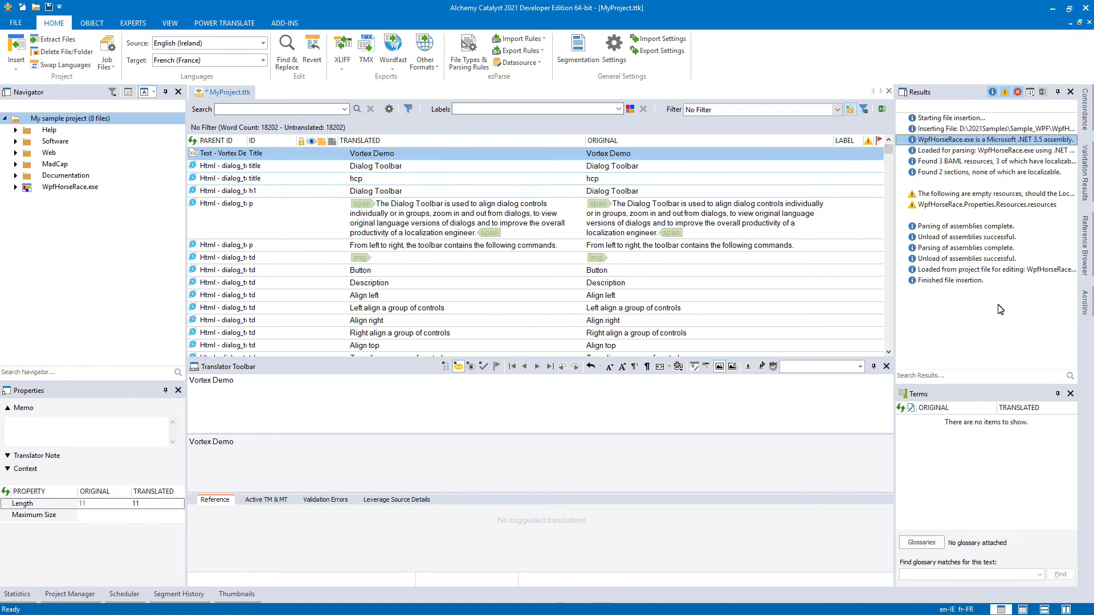
Filter the Results messages to warnings only, switch the warnings off and on, and show the information messages again
{"action": "left_click", "coordinate": [992, 93]}
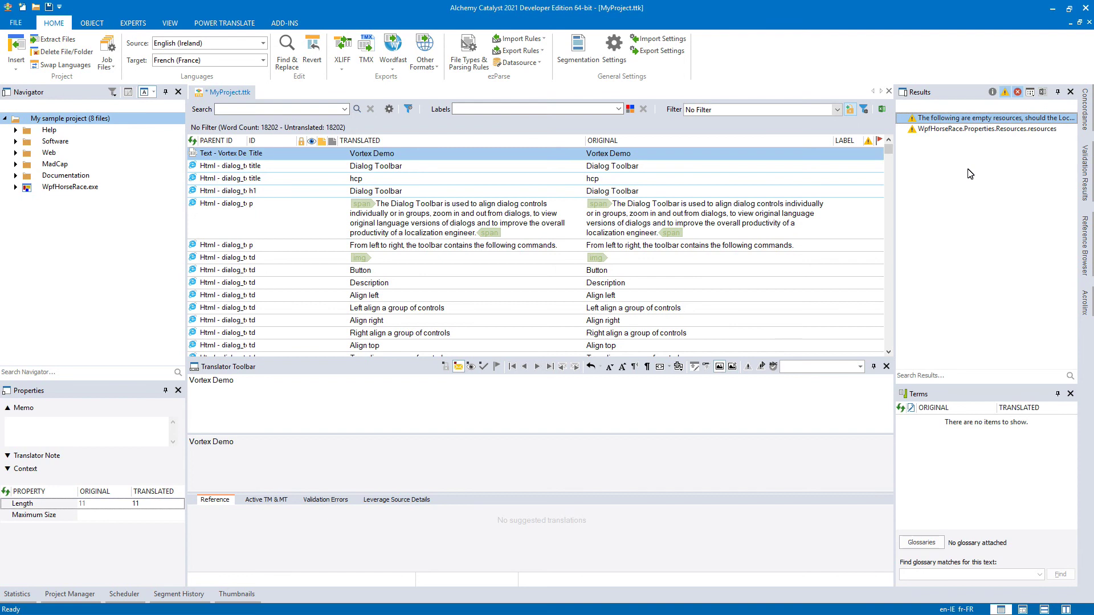
{"action": "left_click", "coordinate": [1005, 92]}
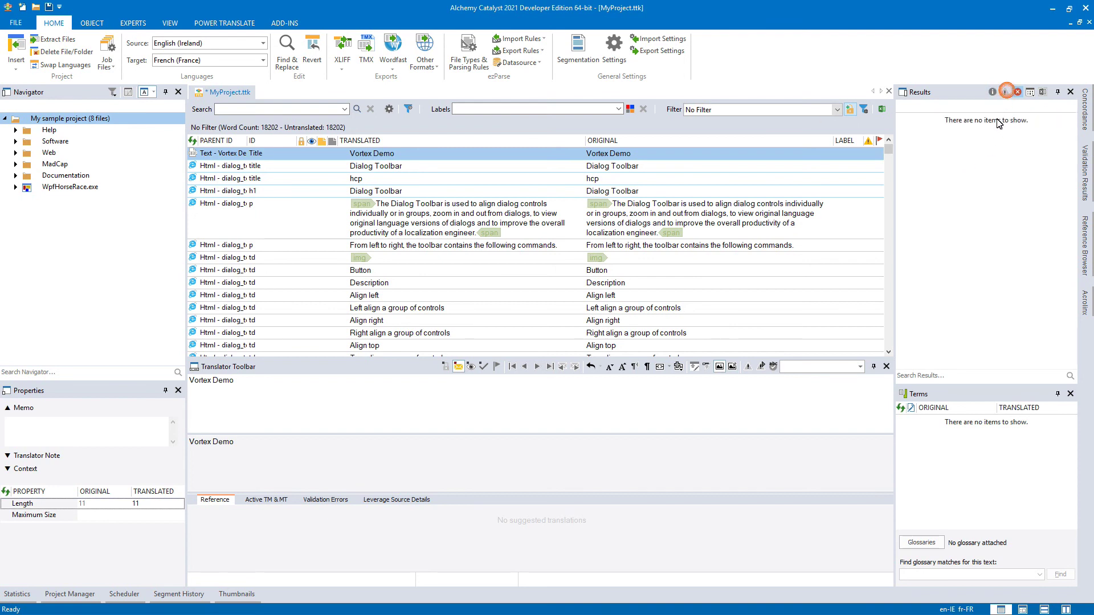
{"action": "left_click", "coordinate": [1006, 92]}
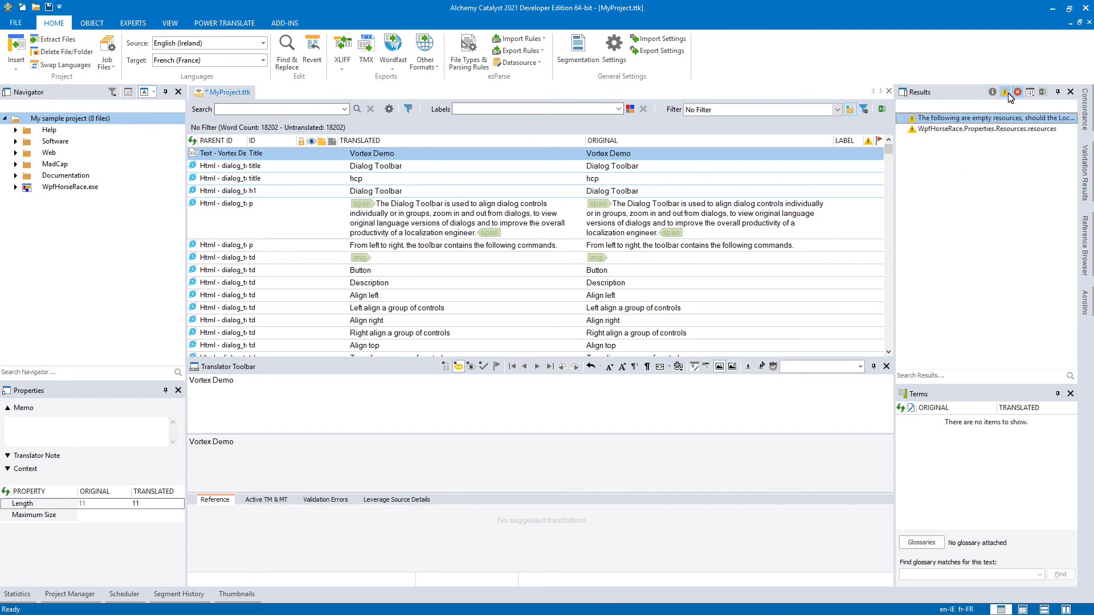
{"action": "left_click", "coordinate": [1006, 93]}
{"action": "left_click", "coordinate": [1006, 93]}
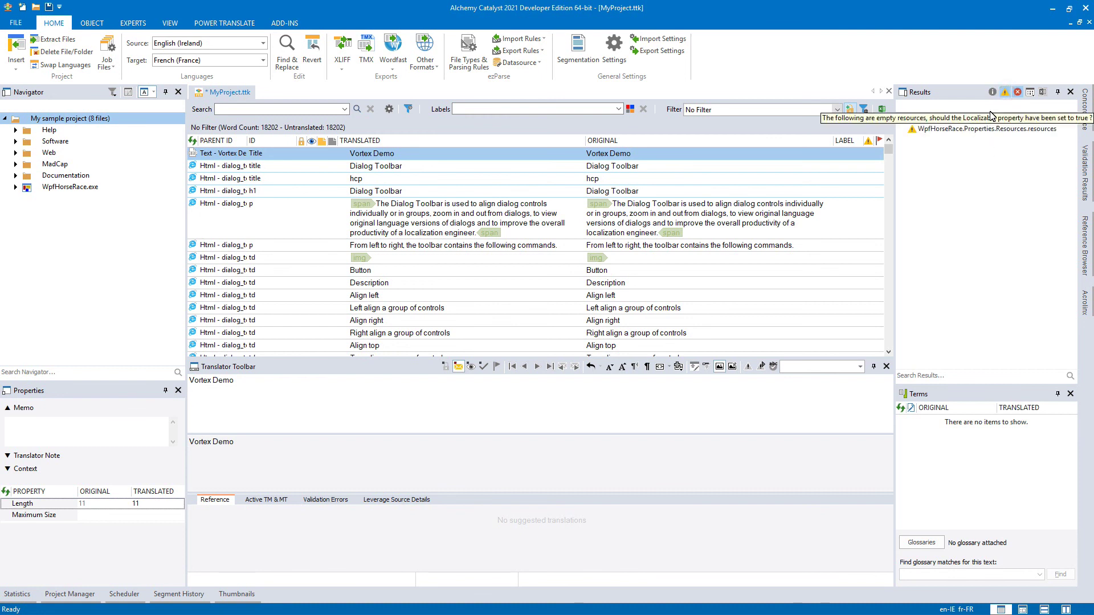
{"action": "left_click", "coordinate": [992, 92]}
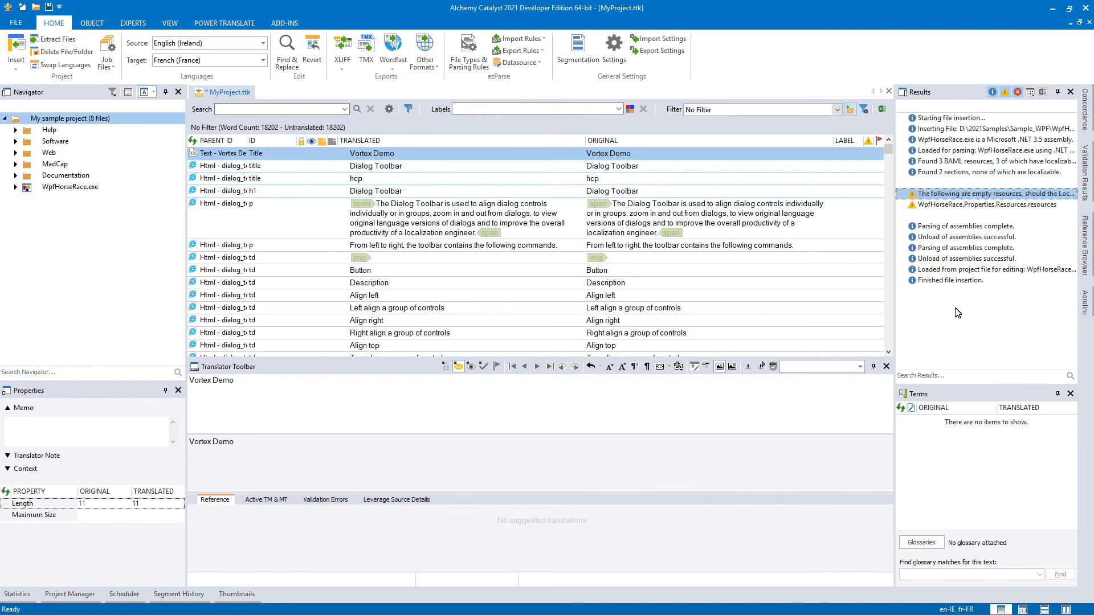